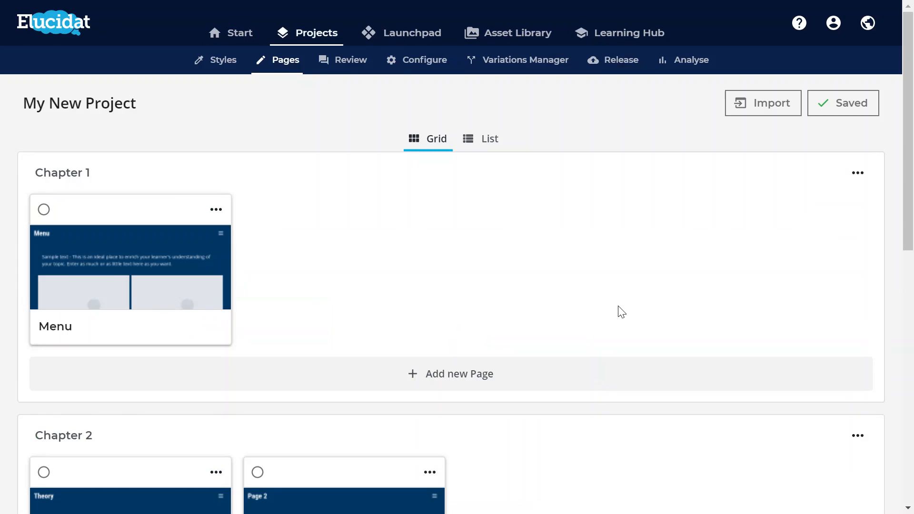
Duplicate the Scenario 2 page in Chapter 3 and clear the selection.
scroll(618, 314, "down", 10)
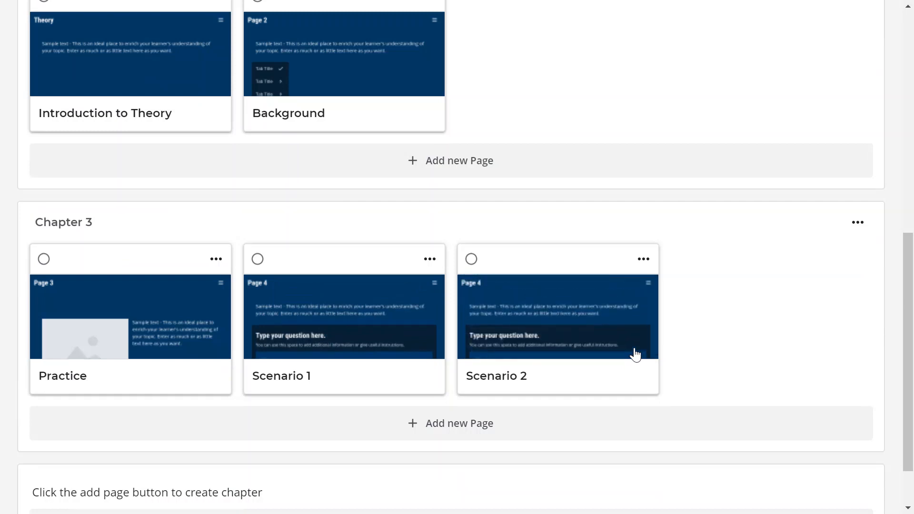
left_click(643, 263)
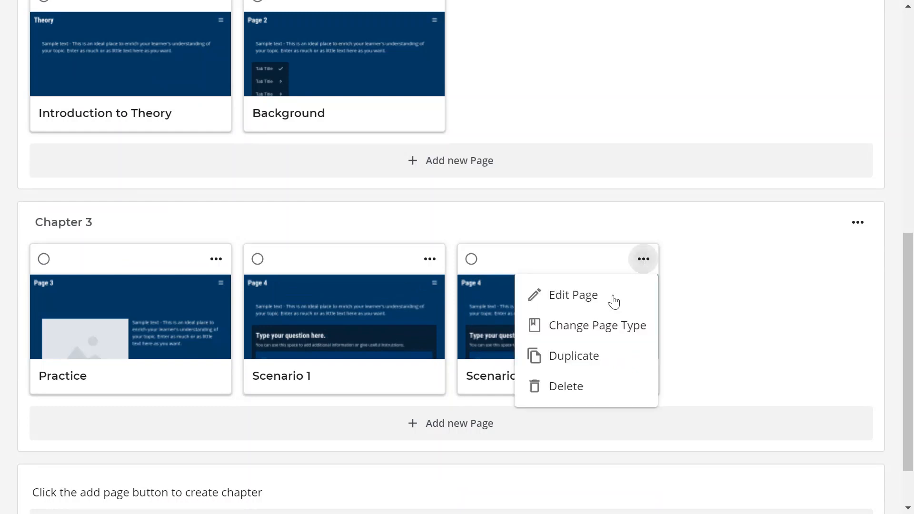
left_click(582, 372)
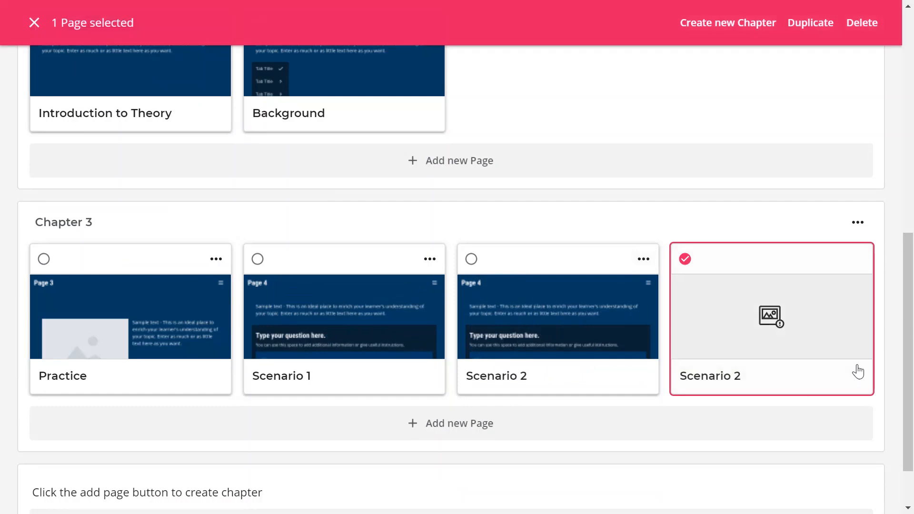
left_click(689, 262)
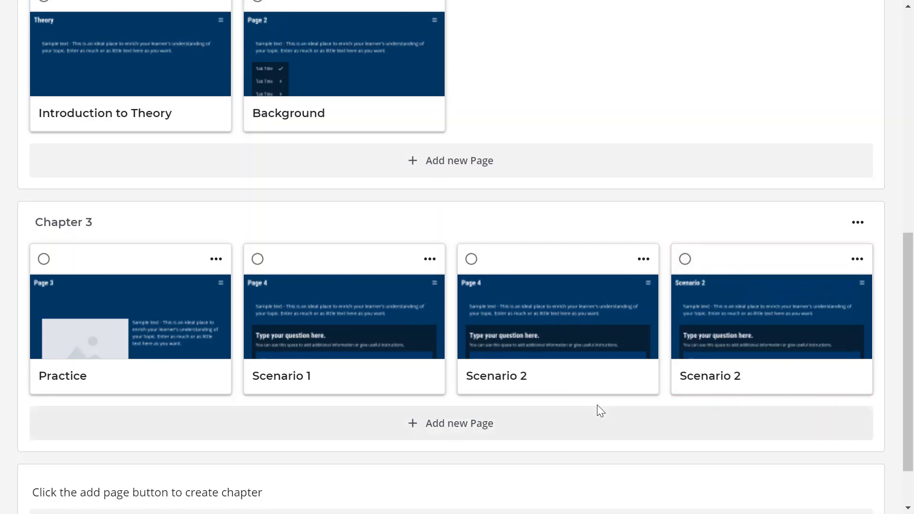
Select both Scenario 2 pages and create a new chapter from them below Chapter 3.
left_click(471, 260)
left_click(686, 260)
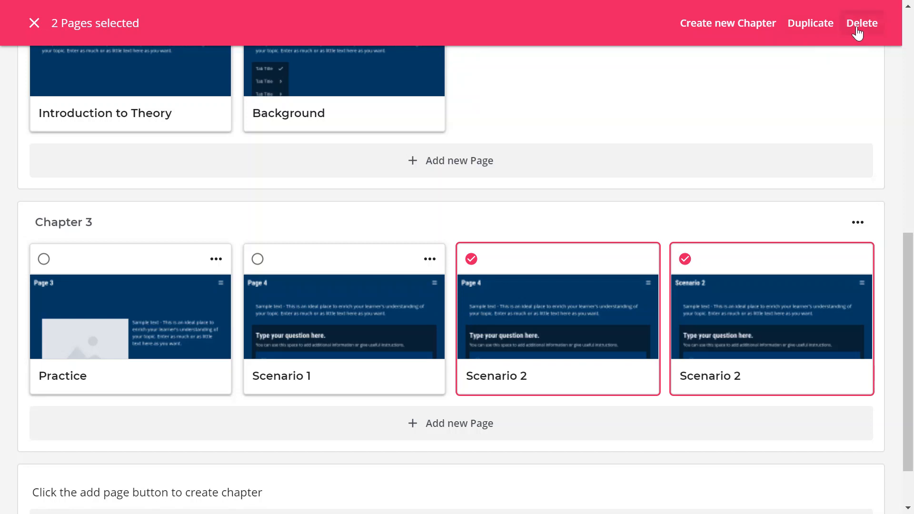
left_click(720, 33)
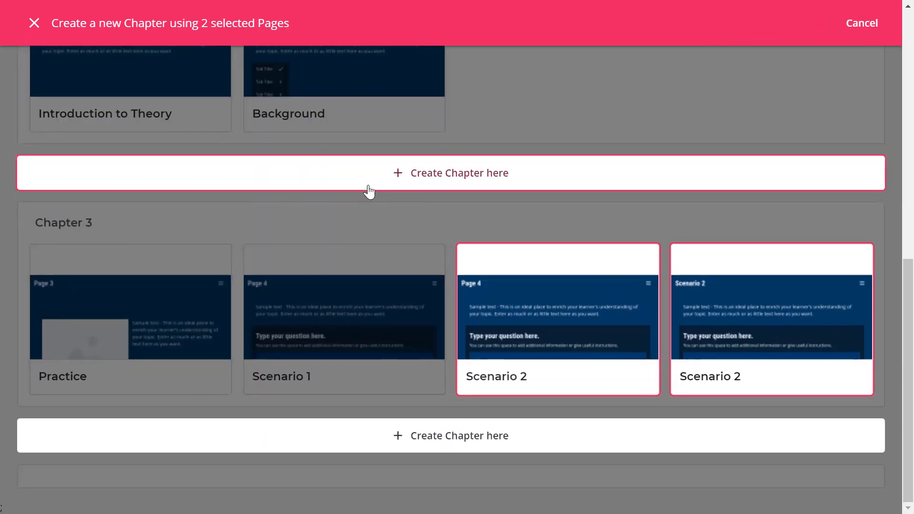
left_click(487, 441)
Select both pages in Chapter 4, move them back into Chapter 3, and clear the selection.
scroll(492, 419, "down", 4)
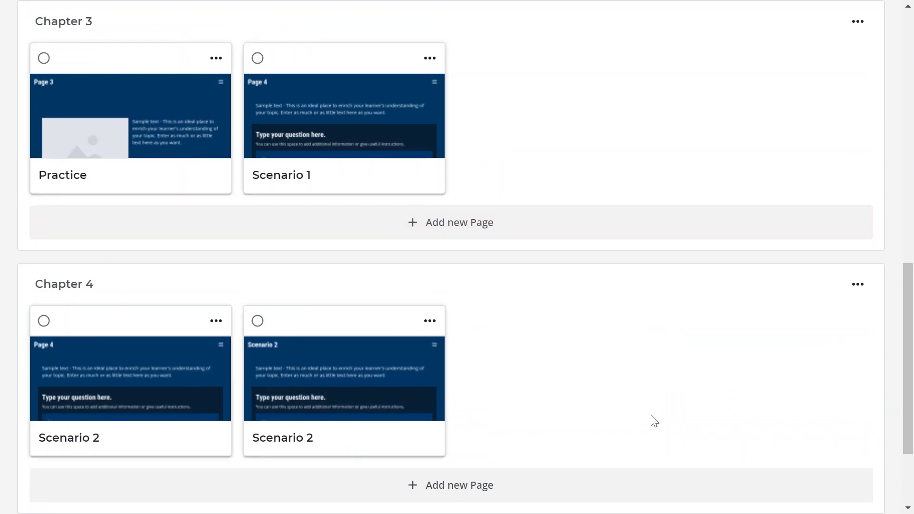
scroll(619, 409, "down", 1)
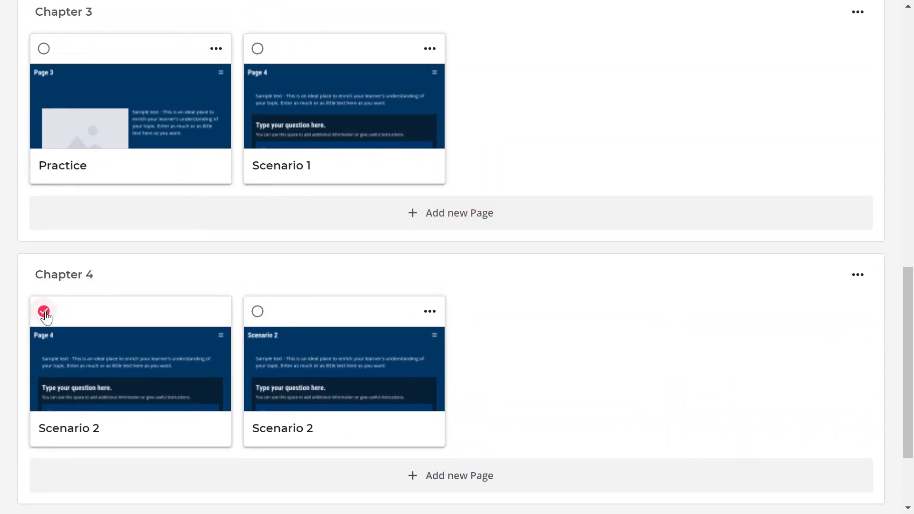
left_click(44, 312)
left_click(258, 312)
left_click_drag(267, 297, 528, 64)
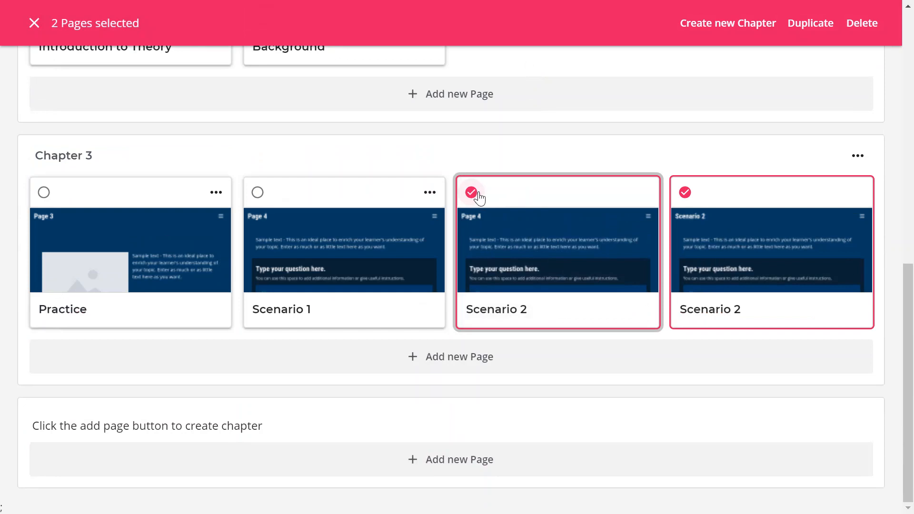
left_click(34, 24)
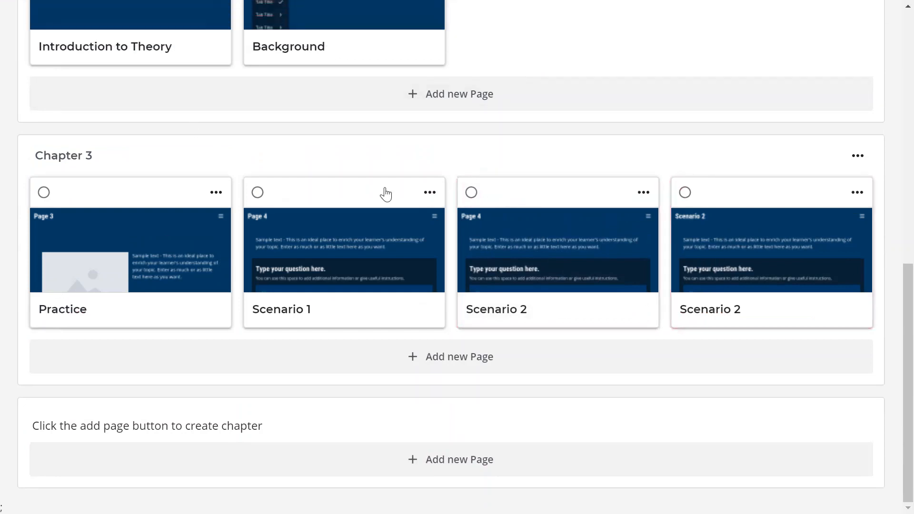
Import the Welcome page from My existing project into this project.
scroll(586, 451, "up", 10)
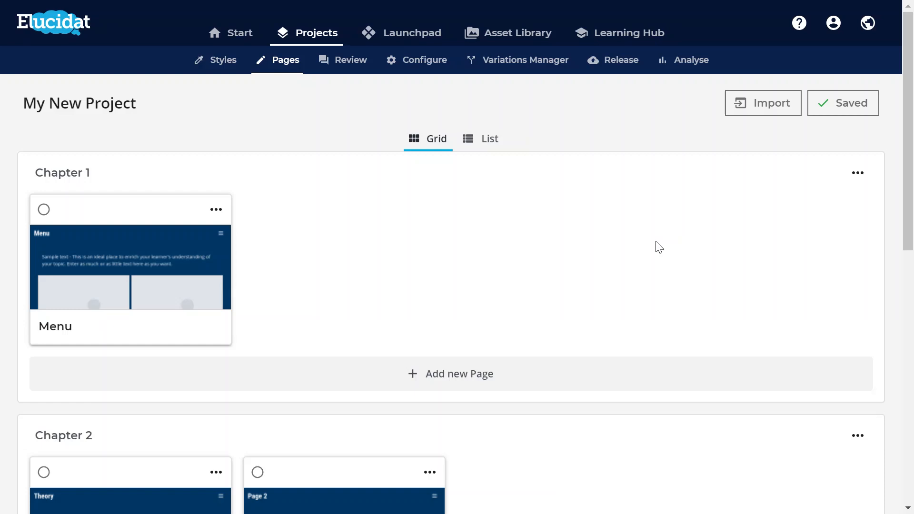
left_click(753, 115)
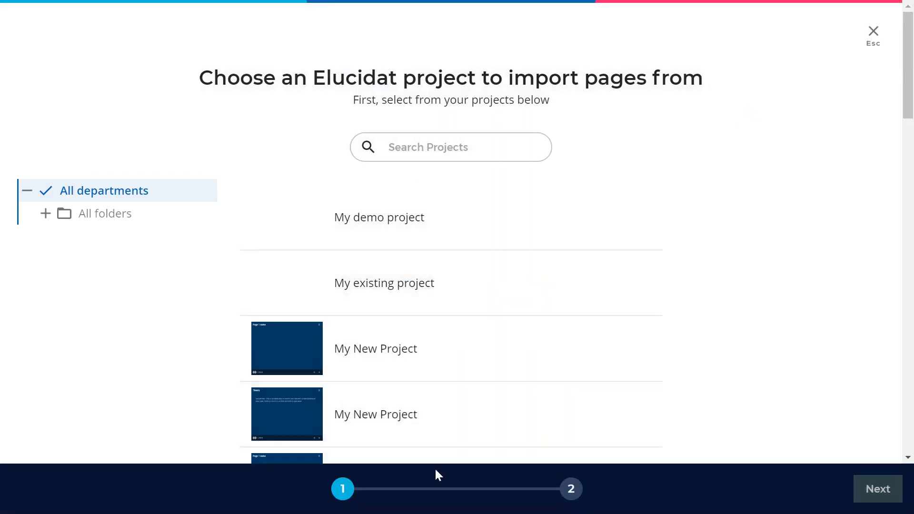
left_click(400, 284)
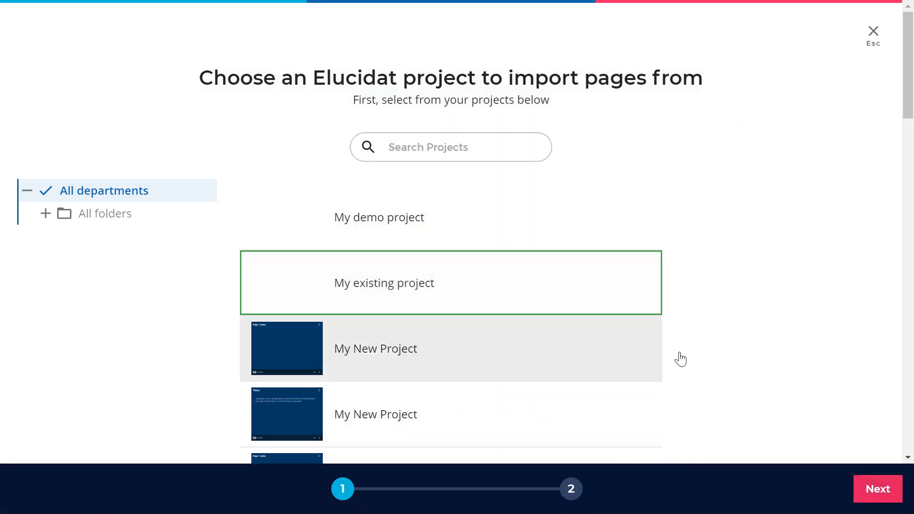
left_click(871, 488)
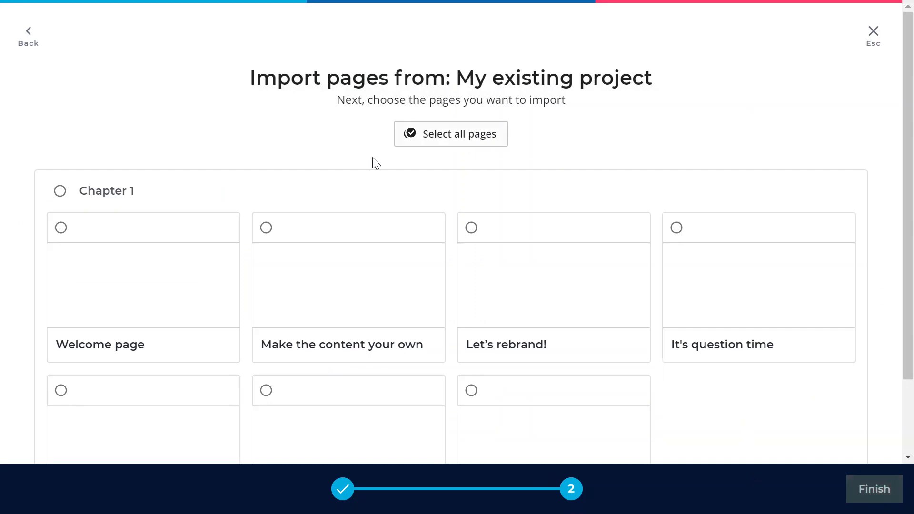
scroll(457, 300, "down", 3)
scroll(459, 301, "up", 3)
left_click(62, 228)
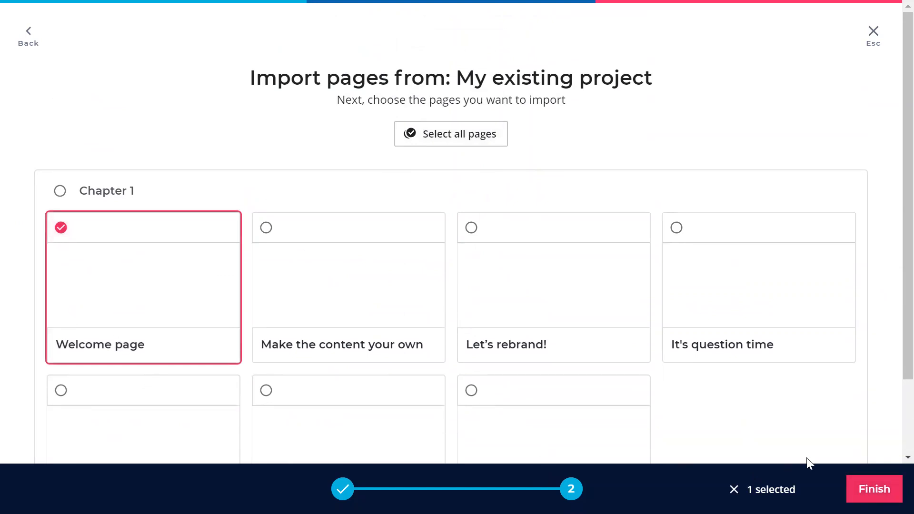
left_click(873, 488)
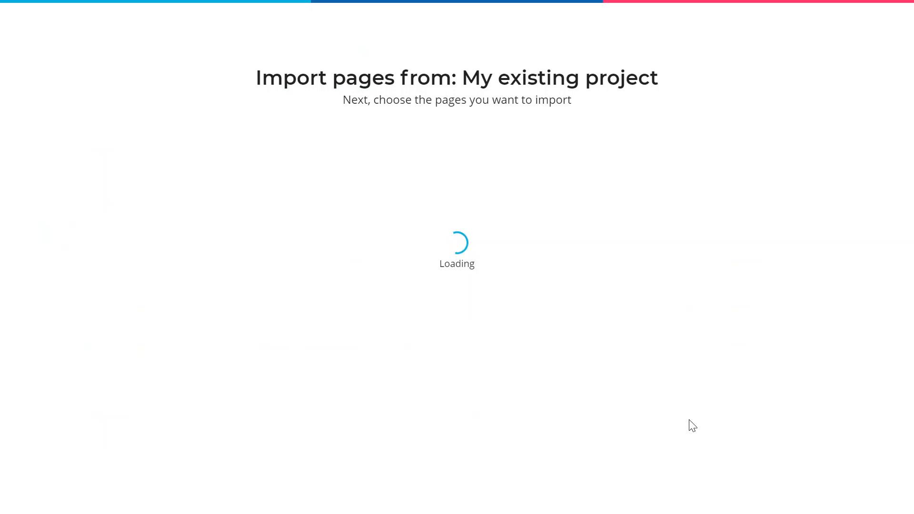
Move the imported Welcome page to the start of Chapter 1.
scroll(612, 373, "down", 10)
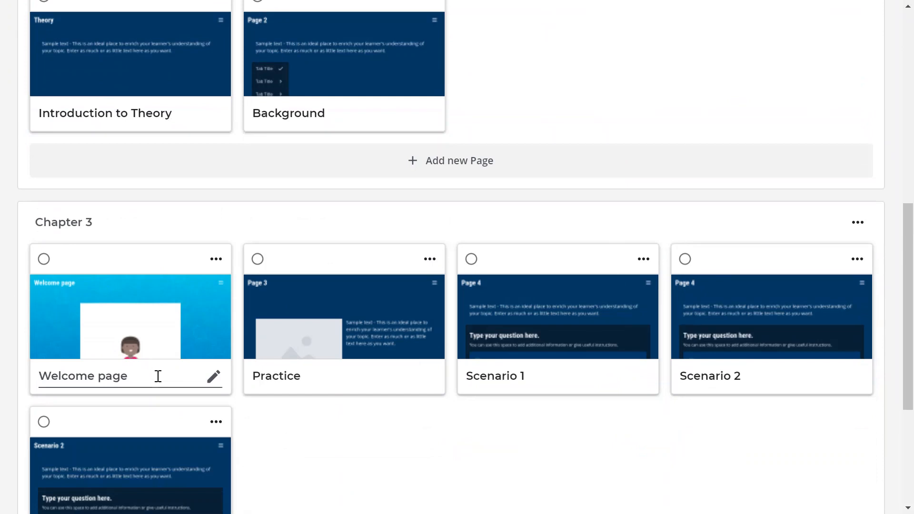
left_click_drag(117, 264, 82, 45)
scroll(315, 155, "up", 4)
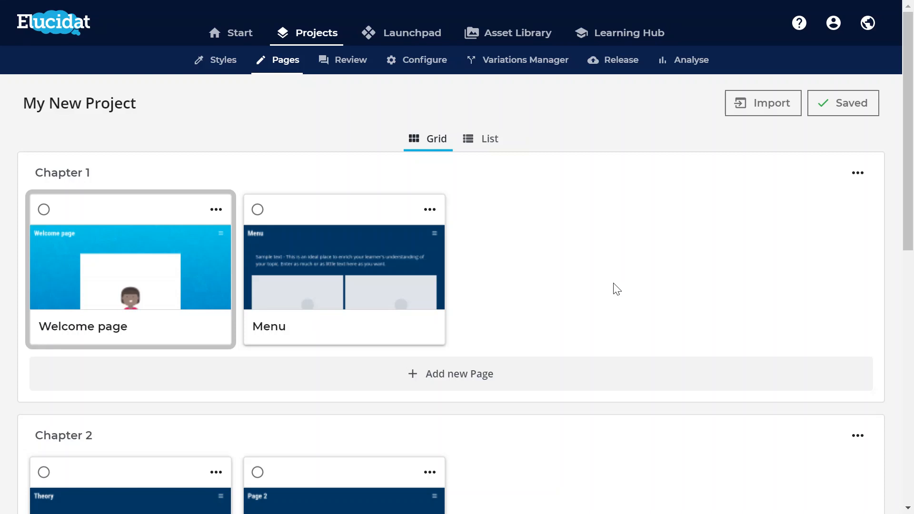
Open the Welcome page for editing and open the list of project pages.
left_click(216, 209)
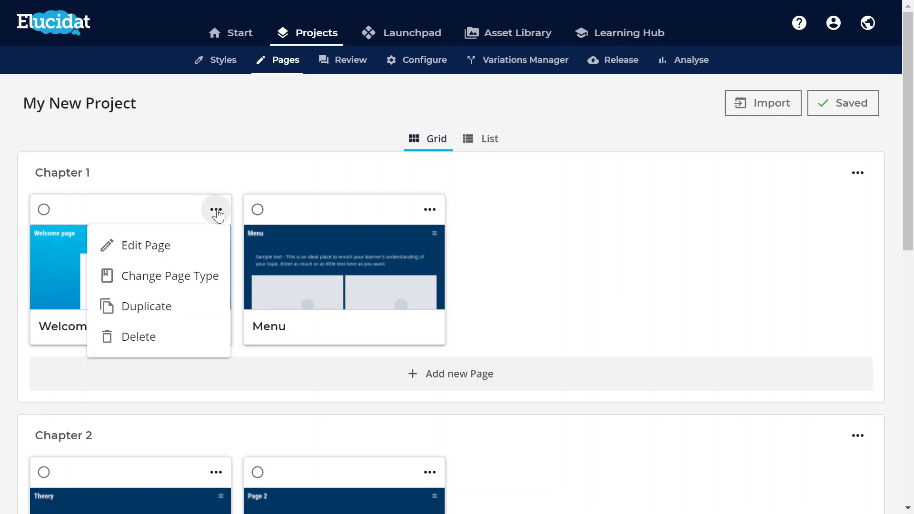
left_click(178, 245)
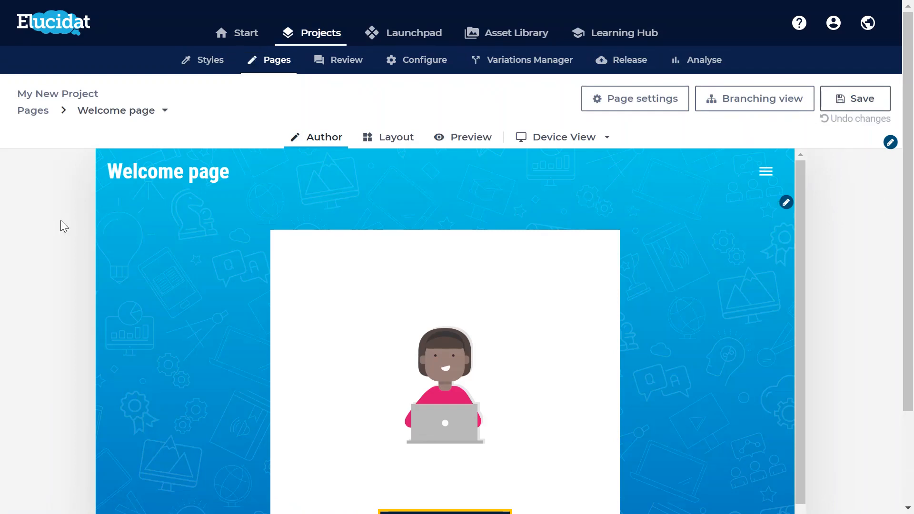
left_click(155, 118)
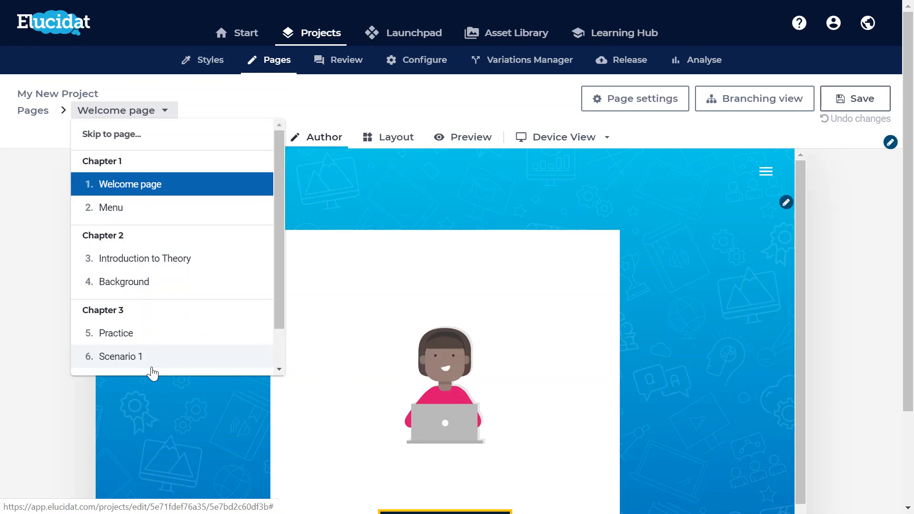
Duplicate the project as My New Project (duplicate) and open the copy's pages overview.
left_click(424, 67)
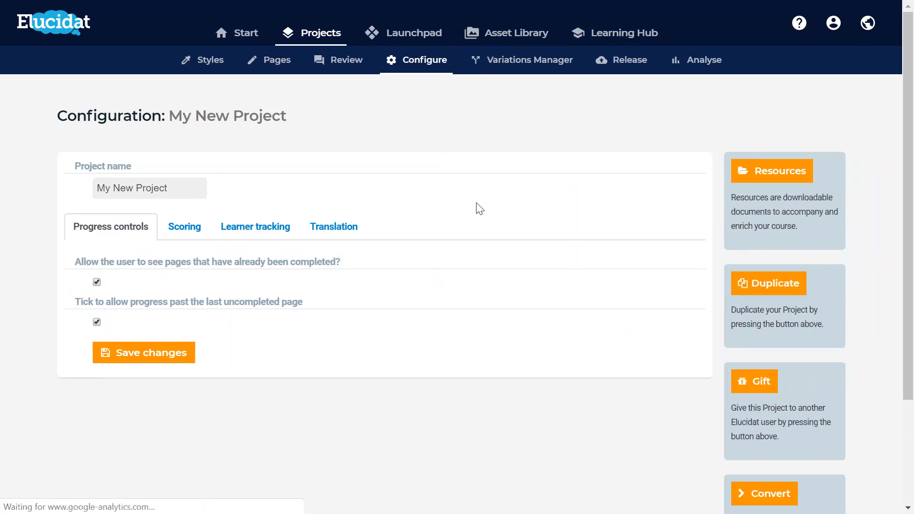
left_click(783, 291)
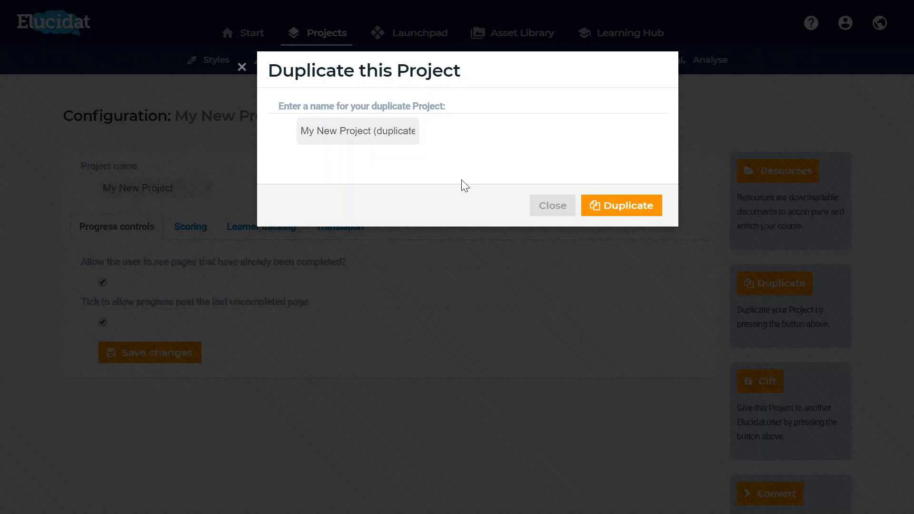
left_click(637, 212)
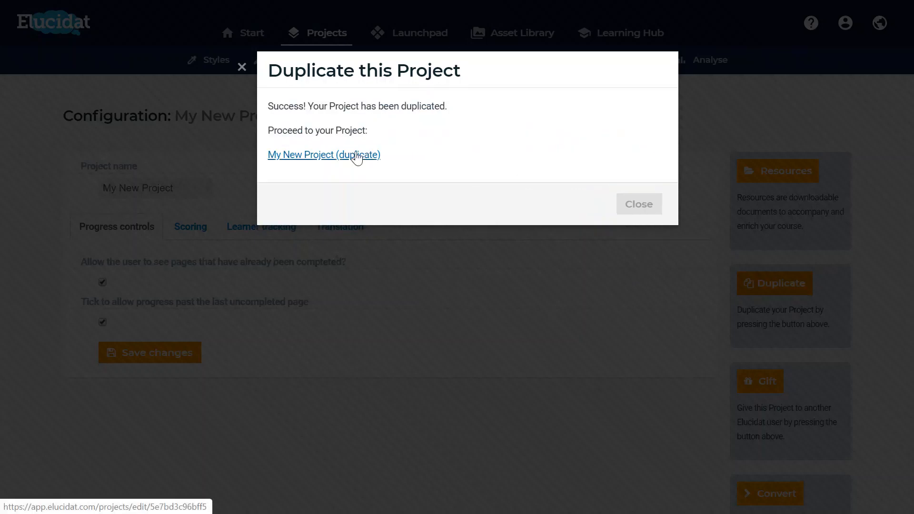
left_click(371, 155)
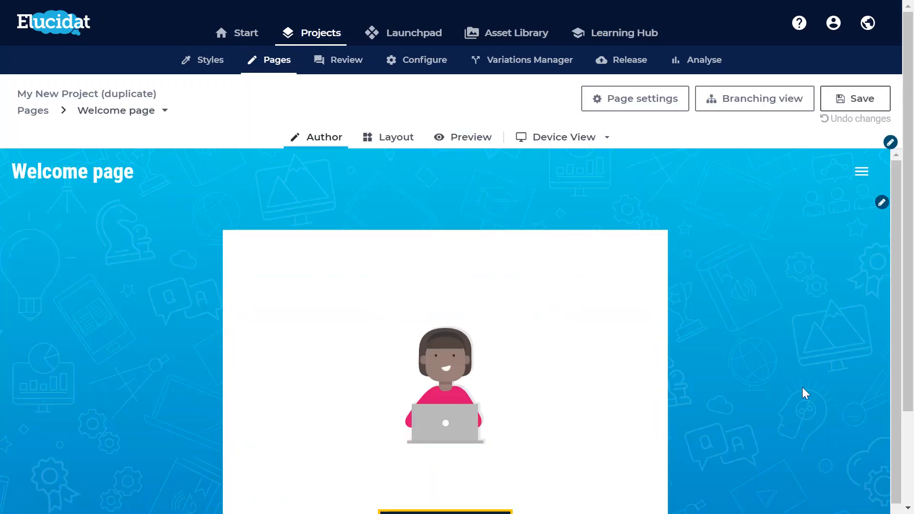
left_click(32, 111)
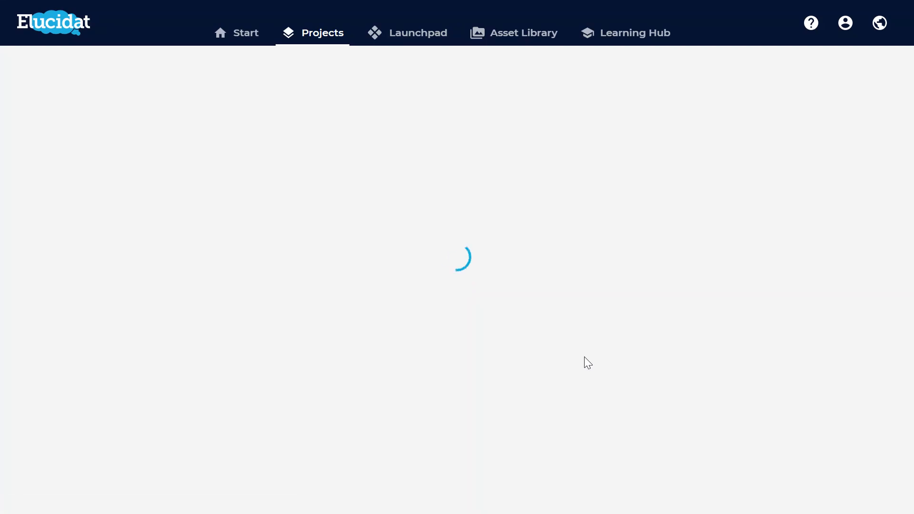